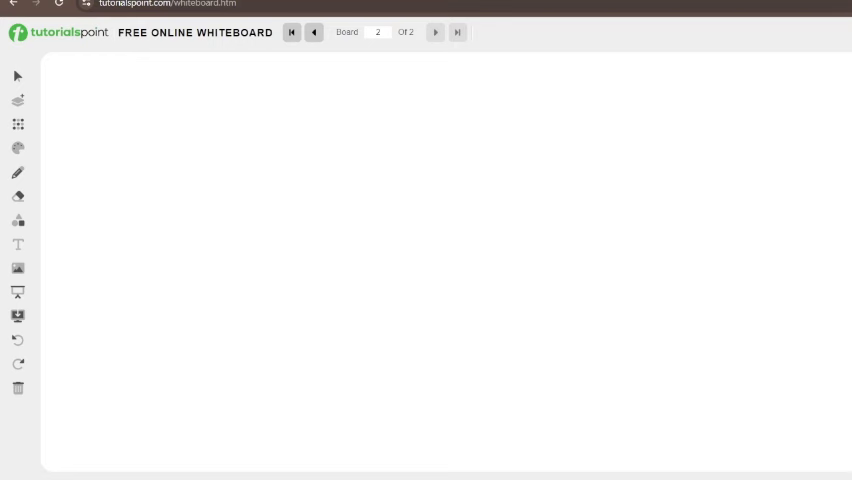
Handwrite the heading 'Cut-off Analysis' and underline it.
{"action": "mouse_move", "coordinate": [219, 137]}
{"action": "left_mouse_down"}
{"action": "mouse_move", "coordinate": [232, 156]}
{"action": "mouse_move", "coordinate": [266, 168]}
{"action": "left_mouse_up"}
{"action": "mouse_move", "coordinate": [285, 140]}
{"action": "left_mouse_down"}
{"action": "mouse_move", "coordinate": [288, 158]}
{"action": "mouse_move", "coordinate": [306, 150]}
{"action": "mouse_move", "coordinate": [332, 165]}
{"action": "mouse_move", "coordinate": [345, 152]}
{"action": "left_mouse_up"}
{"action": "left_click_drag", "start_coordinate": [219, 170], "coordinate": [358, 160]}
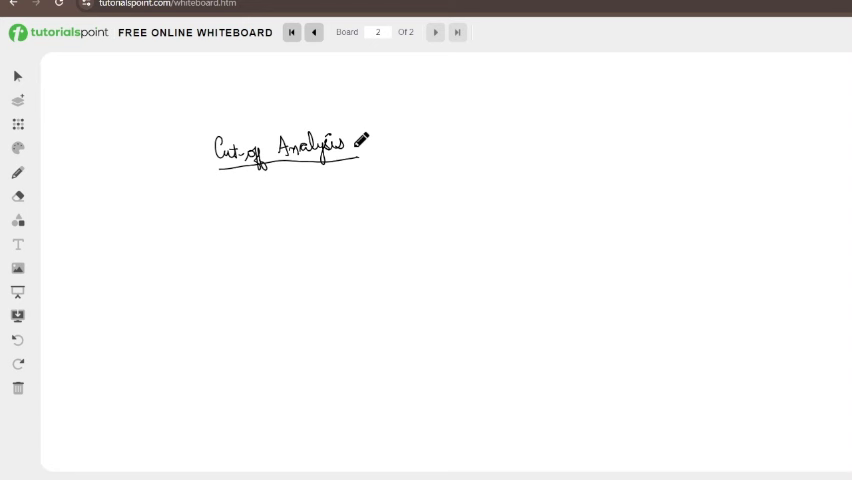
Draw brackets, an arrow from the heading to them, and write '1 Moderate to Difficult'.
{"action": "left_click_drag", "start_coordinate": [420, 131], "coordinate": [412, 131]}
{"action": "mouse_move", "coordinate": [412, 131]}
{"action": "left_mouse_down"}
{"action": "mouse_move", "coordinate": [414, 158]}
{"action": "mouse_move", "coordinate": [422, 154]}
{"action": "left_mouse_up"}
{"action": "left_click_drag", "start_coordinate": [611, 123], "coordinate": [618, 146]}
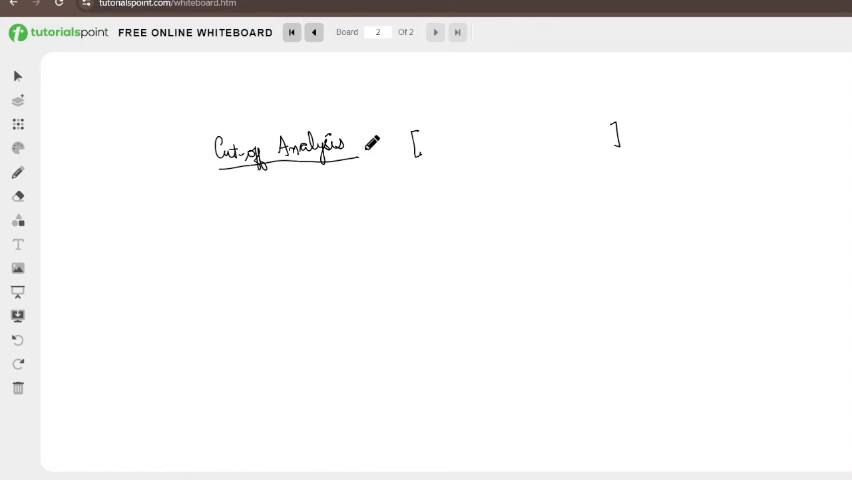
{"action": "left_click_drag", "start_coordinate": [362, 151], "coordinate": [415, 155]}
{"action": "mouse_move", "coordinate": [234, 206]}
{"action": "left_mouse_down"}
{"action": "mouse_move", "coordinate": [238, 218]}
{"action": "mouse_move", "coordinate": [288, 205]}
{"action": "mouse_move", "coordinate": [362, 208]}
{"action": "left_mouse_up"}
{"action": "mouse_move", "coordinate": [388, 196]}
{"action": "left_mouse_down"}
{"action": "mouse_move", "coordinate": [392, 212]}
{"action": "mouse_move", "coordinate": [410, 215]}
{"action": "mouse_move", "coordinate": [462, 200]}
{"action": "mouse_move", "coordinate": [450, 212]}
{"action": "left_mouse_up"}
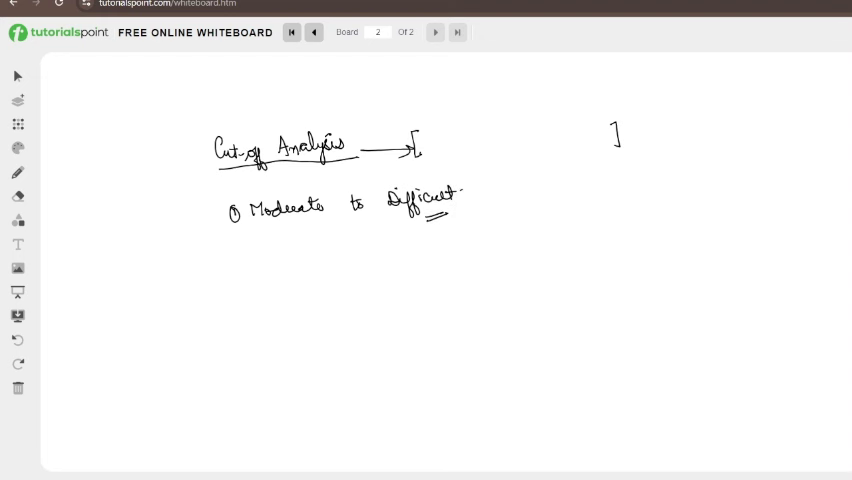
Double-underline 'Difficult' and write a boxed 'scheme' with an underlined '(year)' note.
{"action": "mouse_move", "coordinate": [550, 195]}
{"action": "left_mouse_down"}
{"action": "mouse_move", "coordinate": [560, 205]}
{"action": "mouse_move", "coordinate": [608, 190]}
{"action": "mouse_move", "coordinate": [545, 218]}
{"action": "left_mouse_up"}
{"action": "left_click_drag", "start_coordinate": [545, 218], "coordinate": [612, 205]}
{"action": "mouse_move", "coordinate": [538, 183]}
{"action": "left_mouse_down"}
{"action": "mouse_move", "coordinate": [605, 165]}
{"action": "mouse_move", "coordinate": [614, 205]}
{"action": "left_mouse_up"}
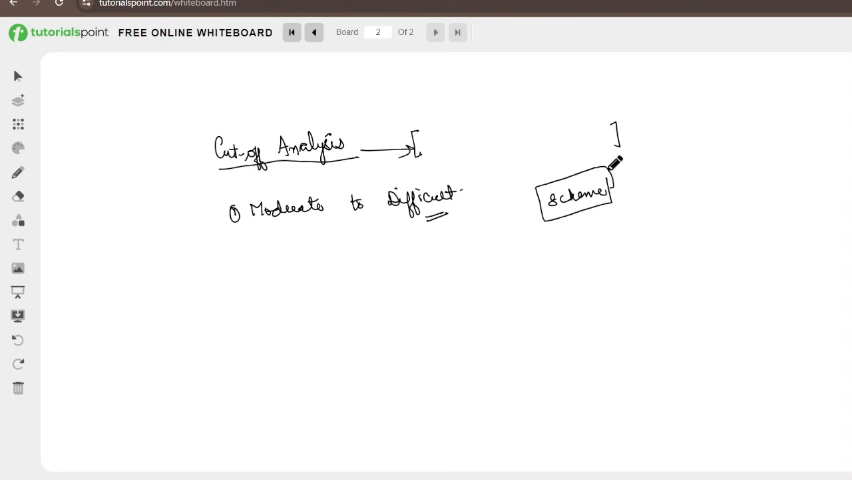
{"action": "mouse_move", "coordinate": [628, 168]}
{"action": "left_mouse_down"}
{"action": "mouse_move", "coordinate": [622, 188]}
{"action": "mouse_move", "coordinate": [642, 174]}
{"action": "mouse_move", "coordinate": [648, 185]}
{"action": "mouse_move", "coordinate": [682, 160]}
{"action": "left_mouse_up"}
{"action": "left_click_drag", "start_coordinate": [622, 205], "coordinate": [648, 192]}
{"action": "left_click_drag", "start_coordinate": [626, 208], "coordinate": [650, 196]}
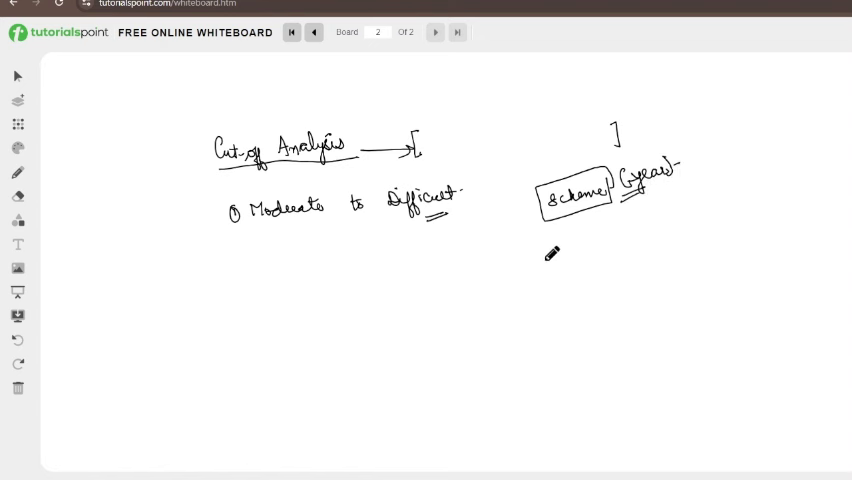
Write 'chronology' and a boxed 'eliminate' below it, with a small mark beside.
{"action": "mouse_move", "coordinate": [542, 252]}
{"action": "left_mouse_down"}
{"action": "mouse_move", "coordinate": [617, 234]}
{"action": "mouse_move", "coordinate": [628, 245]}
{"action": "mouse_move", "coordinate": [525, 278]}
{"action": "mouse_move", "coordinate": [632, 205]}
{"action": "mouse_move", "coordinate": [680, 216]}
{"action": "mouse_move", "coordinate": [675, 210]}
{"action": "left_mouse_up"}
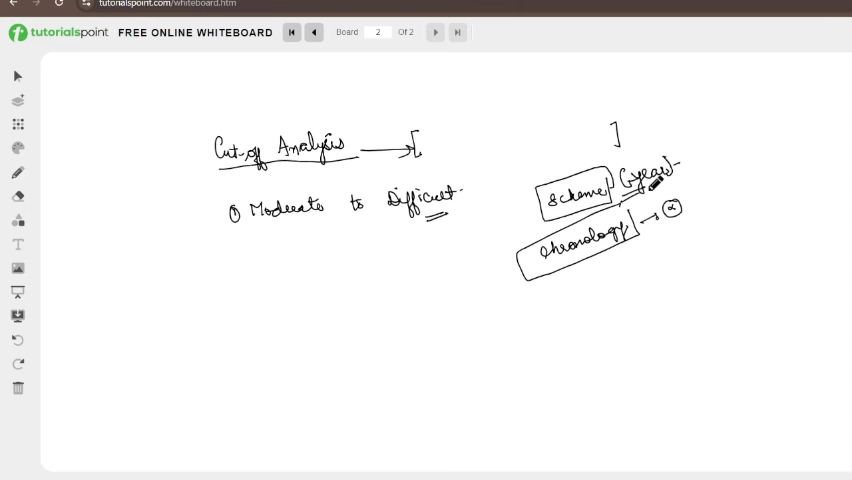
{"action": "mouse_move", "coordinate": [495, 322]}
{"action": "left_mouse_down"}
{"action": "mouse_move", "coordinate": [505, 310]}
{"action": "mouse_move", "coordinate": [525, 320]}
{"action": "mouse_move", "coordinate": [572, 300]}
{"action": "left_mouse_up"}
{"action": "left_click_drag", "start_coordinate": [520, 300], "coordinate": [560, 287]}
{"action": "left_click_drag", "start_coordinate": [470, 310], "coordinate": [540, 335]}
{"action": "left_click_drag", "start_coordinate": [570, 285], "coordinate": [530, 340]}
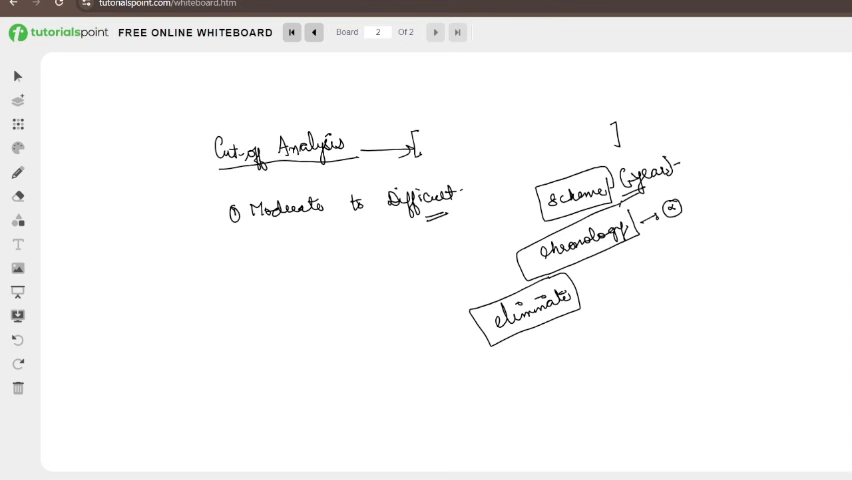
{"action": "left_click_drag", "start_coordinate": [583, 292], "coordinate": [596, 282]}
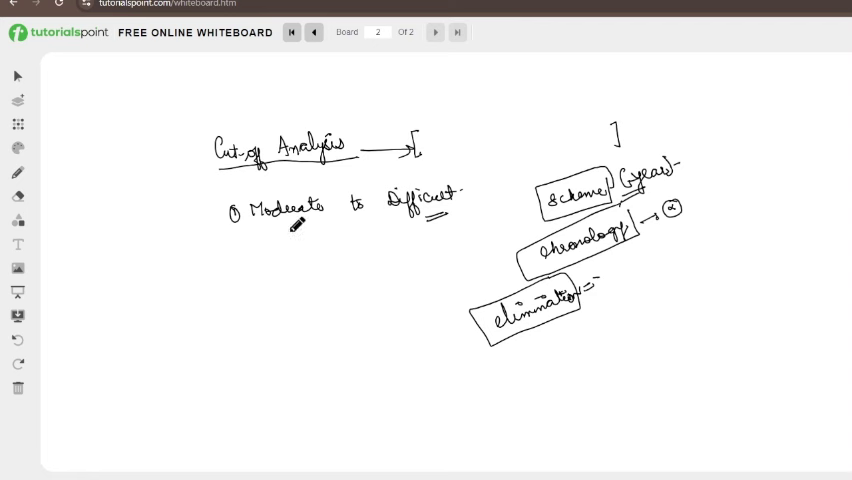
Underline 'Moderate', circle '95+', box '78' and '70-80', then add board 3.
{"action": "mouse_move", "coordinate": [285, 232]}
{"action": "left_mouse_down"}
{"action": "mouse_move", "coordinate": [322, 226]}
{"action": "mouse_move", "coordinate": [298, 252]}
{"action": "mouse_move", "coordinate": [300, 274]}
{"action": "mouse_move", "coordinate": [328, 266]}
{"action": "mouse_move", "coordinate": [290, 290]}
{"action": "mouse_move", "coordinate": [325, 250]}
{"action": "left_mouse_up"}
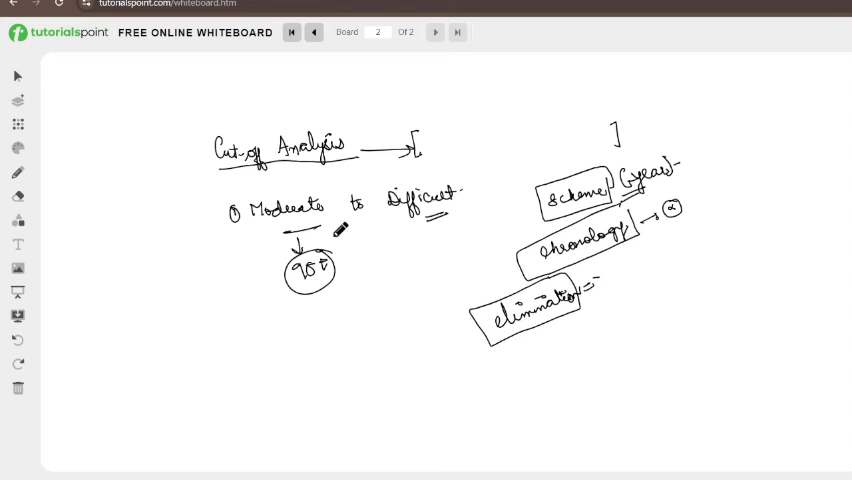
{"action": "mouse_move", "coordinate": [348, 252]}
{"action": "left_mouse_down"}
{"action": "mouse_move", "coordinate": [352, 270]}
{"action": "mouse_move", "coordinate": [360, 248]}
{"action": "left_mouse_up"}
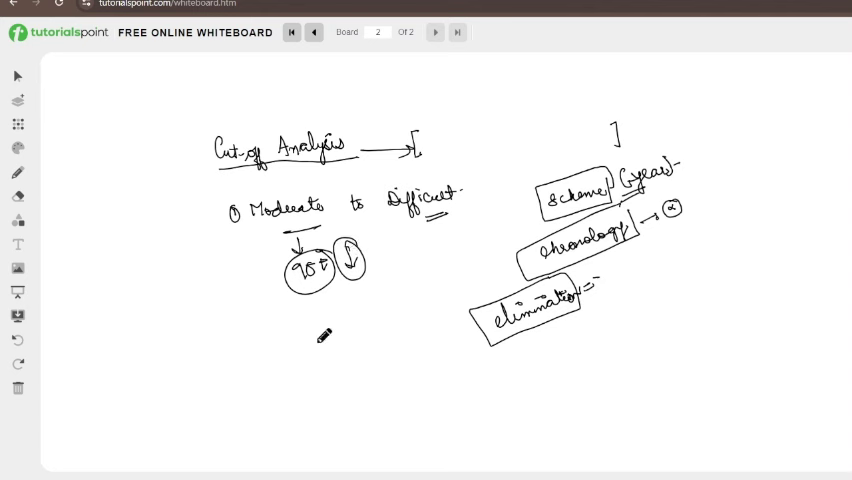
{"action": "mouse_move", "coordinate": [305, 312]}
{"action": "left_mouse_down"}
{"action": "mouse_move", "coordinate": [310, 330]}
{"action": "mouse_move", "coordinate": [320, 330]}
{"action": "left_mouse_up"}
{"action": "mouse_move", "coordinate": [312, 298]}
{"action": "left_mouse_down"}
{"action": "mouse_move", "coordinate": [292, 302]}
{"action": "mouse_move", "coordinate": [350, 318]}
{"action": "mouse_move", "coordinate": [354, 300]}
{"action": "mouse_move", "coordinate": [410, 296]}
{"action": "mouse_move", "coordinate": [422, 268]}
{"action": "left_mouse_up"}
{"action": "mouse_move", "coordinate": [368, 295]}
{"action": "left_mouse_down"}
{"action": "mouse_move", "coordinate": [410, 270]}
{"action": "mouse_move", "coordinate": [425, 305]}
{"action": "left_mouse_up"}
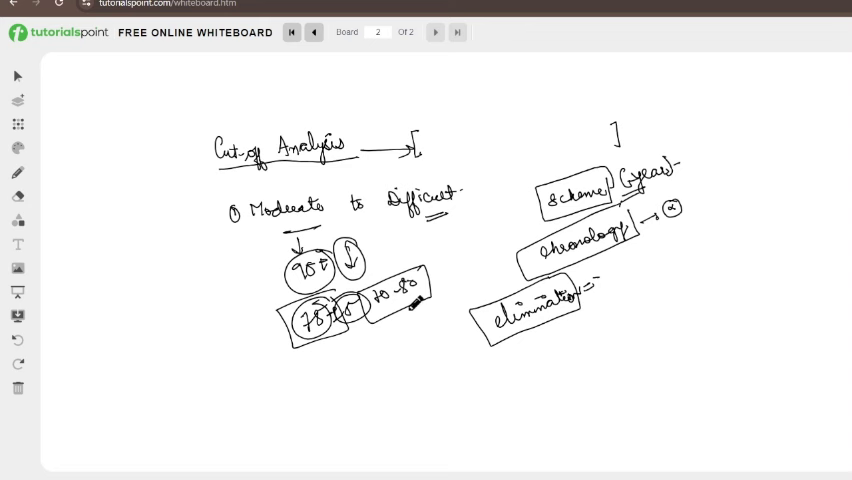
{"action": "left_click", "coordinate": [435, 32]}
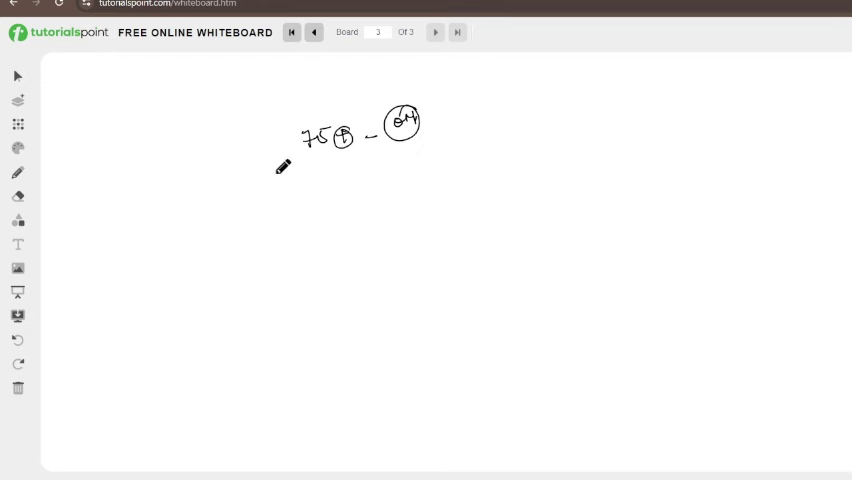
Box the 75, add an arrow, and write '70 above categories' with 'above' boxed.
{"action": "mouse_move", "coordinate": [292, 152]}
{"action": "left_mouse_down"}
{"action": "mouse_move", "coordinate": [360, 158]}
{"action": "mouse_move", "coordinate": [270, 128]}
{"action": "left_mouse_up"}
{"action": "left_click_drag", "start_coordinate": [428, 130], "coordinate": [470, 118]}
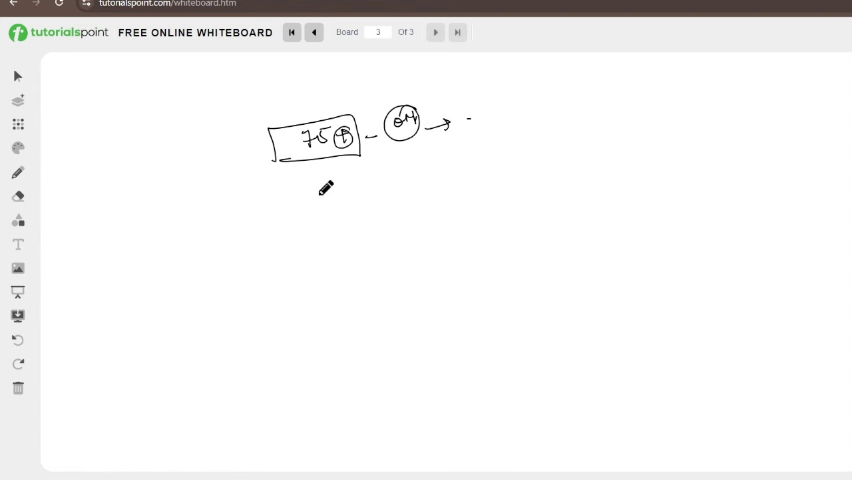
{"action": "mouse_move", "coordinate": [320, 195]}
{"action": "left_mouse_down"}
{"action": "mouse_move", "coordinate": [328, 212]}
{"action": "mouse_move", "coordinate": [412, 196]}
{"action": "mouse_move", "coordinate": [412, 208]}
{"action": "mouse_move", "coordinate": [340, 185]}
{"action": "left_mouse_up"}
{"action": "mouse_move", "coordinate": [430, 196]}
{"action": "left_mouse_down"}
{"action": "mouse_move", "coordinate": [476, 188]}
{"action": "mouse_move", "coordinate": [490, 195]}
{"action": "mouse_move", "coordinate": [512, 178]}
{"action": "left_mouse_up"}
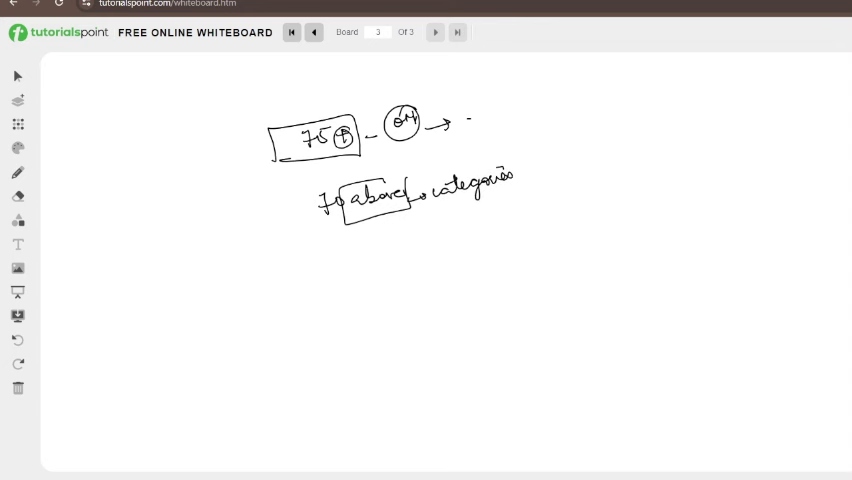
{"action": "left_click_drag", "start_coordinate": [400, 100], "coordinate": [430, 140]}
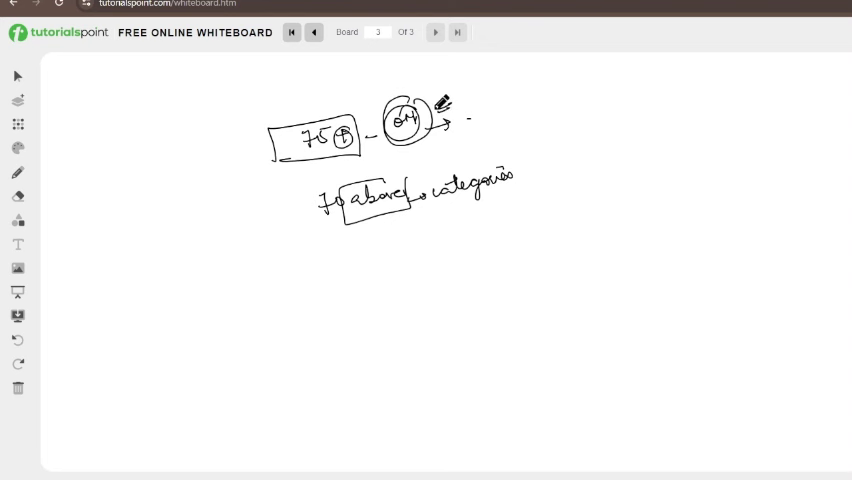
Circle the 70, add small circled marks, and draw large brackets around the notes.
{"action": "left_click_drag", "start_coordinate": [335, 182], "coordinate": [340, 190]}
{"action": "left_click_drag", "start_coordinate": [445, 212], "coordinate": [465, 222]}
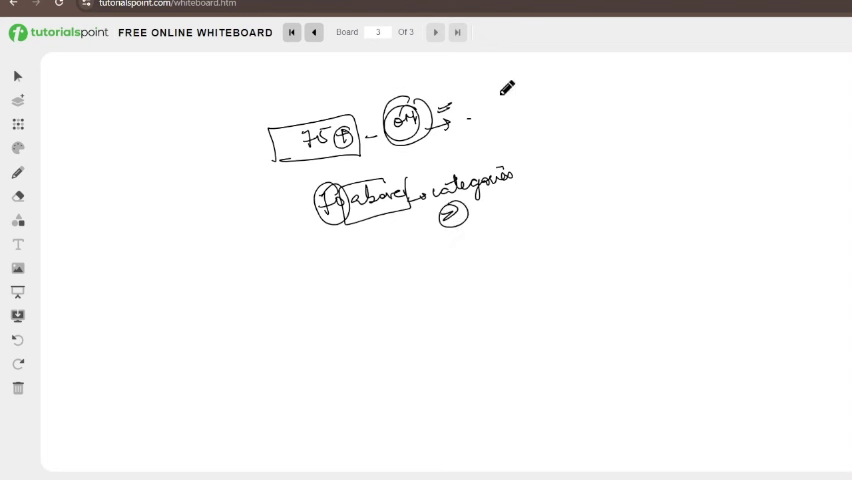
{"action": "mouse_move", "coordinate": [497, 92]}
{"action": "left_mouse_down"}
{"action": "mouse_move", "coordinate": [530, 170]}
{"action": "mouse_move", "coordinate": [527, 212]}
{"action": "left_mouse_up"}
{"action": "left_click_drag", "start_coordinate": [554, 150], "coordinate": [570, 165]}
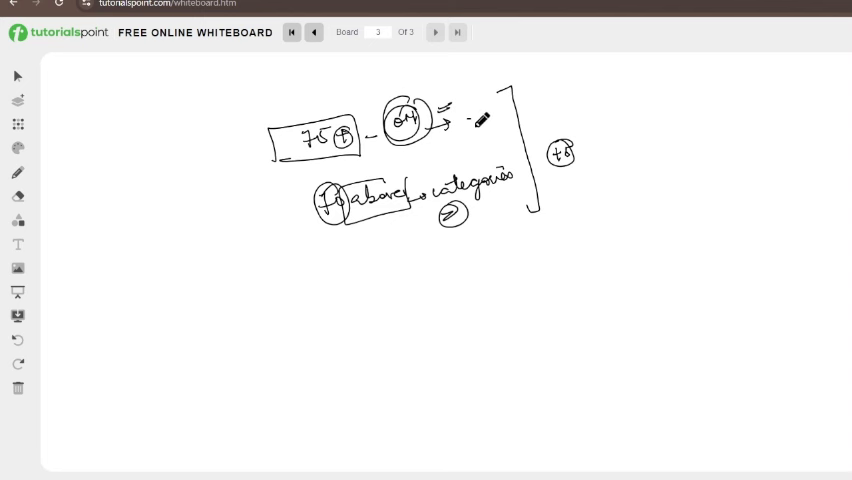
{"action": "mouse_move", "coordinate": [475, 125]}
{"action": "left_mouse_down"}
{"action": "mouse_move", "coordinate": [490, 118]}
{"action": "mouse_move", "coordinate": [498, 135]}
{"action": "left_mouse_up"}
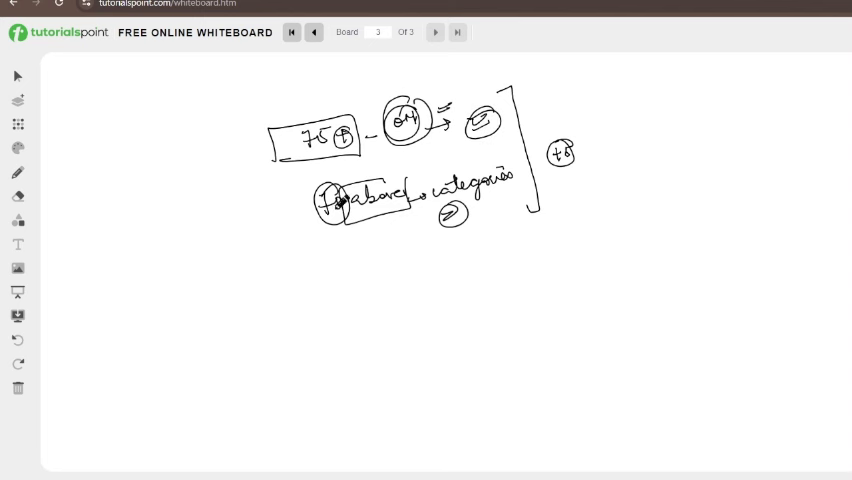
{"action": "mouse_move", "coordinate": [306, 205]}
{"action": "left_mouse_down"}
{"action": "mouse_move", "coordinate": [315, 183]}
{"action": "mouse_move", "coordinate": [318, 250]}
{"action": "mouse_move", "coordinate": [294, 244]}
{"action": "left_mouse_up"}
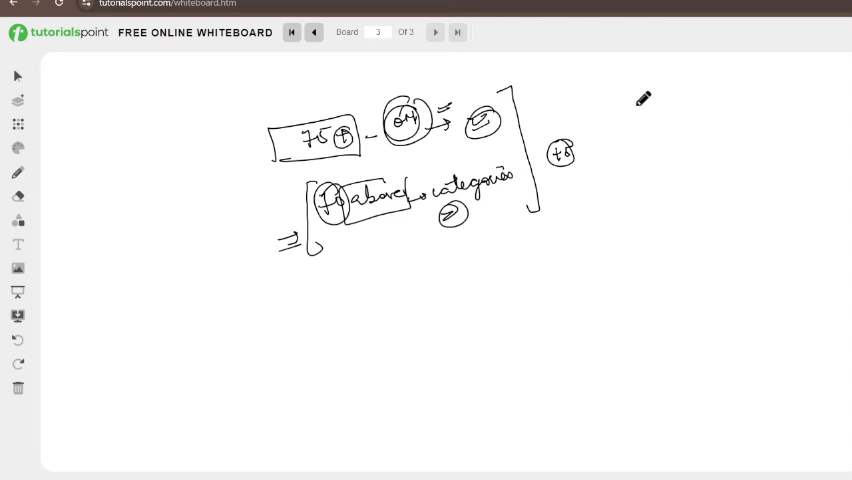
Draw a tall right bracket with a circled plus, and write 'easy to Moderate' with boxed 'V.V'.
{"action": "left_click_drag", "start_coordinate": [598, 84], "coordinate": [598, 195]}
{"action": "left_click_drag", "start_coordinate": [566, 131], "coordinate": [603, 131]}
{"action": "left_click_drag", "start_coordinate": [380, 258], "coordinate": [390, 268]}
{"action": "left_click", "coordinate": [437, 259]}
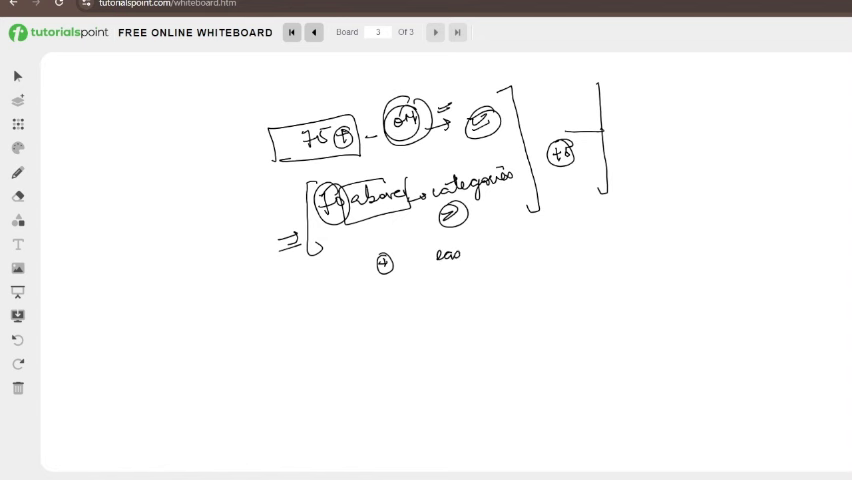
{"action": "mouse_move", "coordinate": [455, 255]}
{"action": "left_mouse_down"}
{"action": "mouse_move", "coordinate": [520, 258]}
{"action": "mouse_move", "coordinate": [615, 244]}
{"action": "mouse_move", "coordinate": [650, 258]}
{"action": "left_mouse_up"}
{"action": "left_click_drag", "start_coordinate": [650, 225], "coordinate": [585, 258]}
{"action": "left_click_drag", "start_coordinate": [655, 242], "coordinate": [672, 240]}
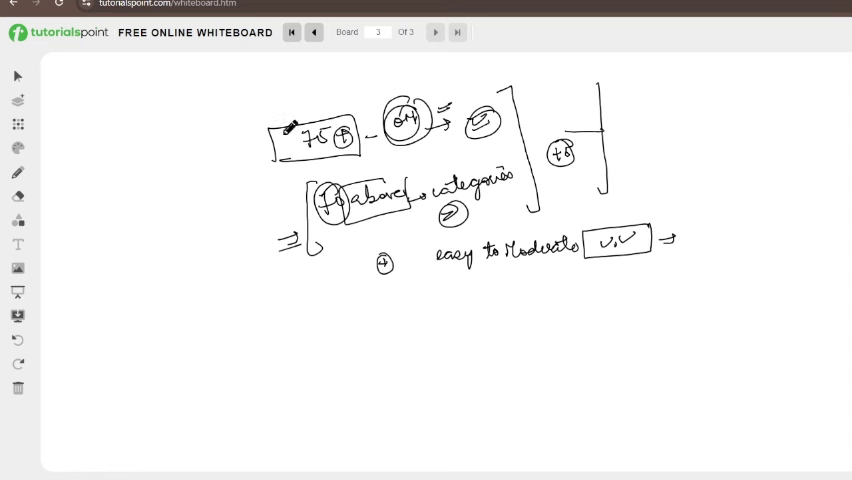
Ring the 75 and its neighbouring note, underline the categories bracket, add a small circle.
{"action": "left_click_drag", "start_coordinate": [345, 110], "coordinate": [340, 112]}
{"action": "left_click_drag", "start_coordinate": [400, 98], "coordinate": [402, 100]}
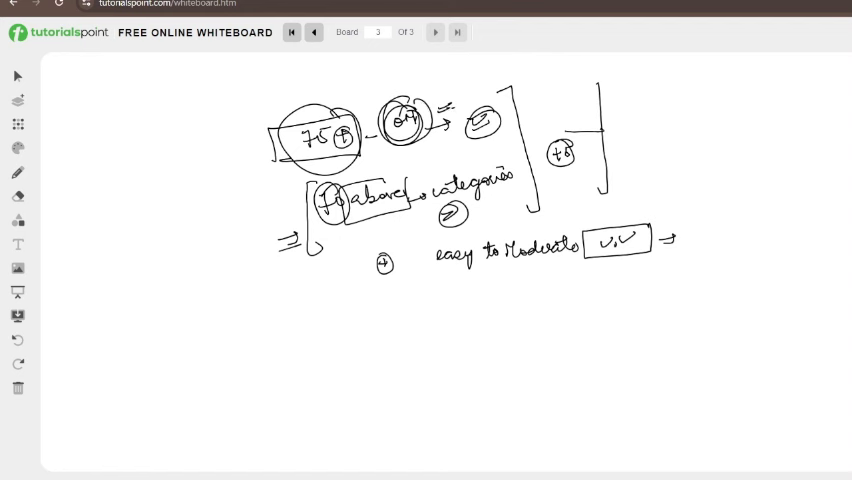
{"action": "left_click_drag", "start_coordinate": [305, 182], "coordinate": [308, 200]}
{"action": "left_click_drag", "start_coordinate": [310, 245], "coordinate": [385, 230]}
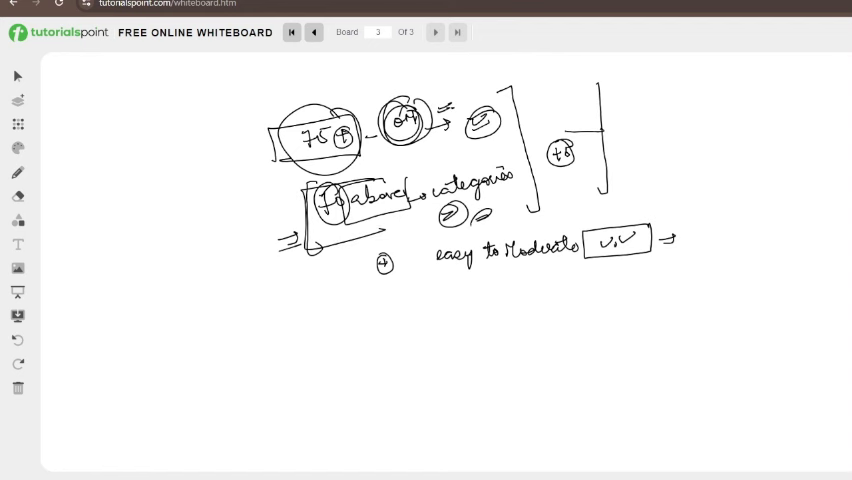
{"action": "left_click_drag", "start_coordinate": [480, 208], "coordinate": [498, 222]}
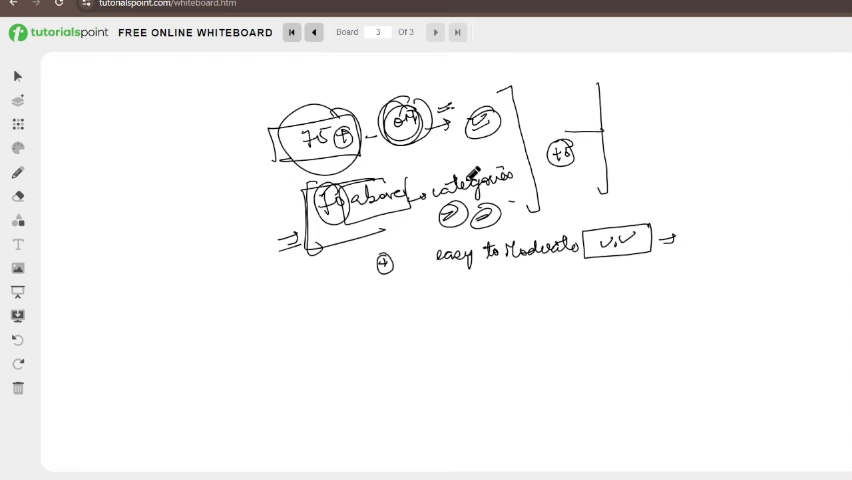
Write circled score notes '100' and '120' right of the vertical line, boxing the 100.
{"action": "mouse_move", "coordinate": [614, 180]}
{"action": "left_mouse_down"}
{"action": "mouse_move", "coordinate": [642, 182]}
{"action": "mouse_move", "coordinate": [602, 180]}
{"action": "mouse_move", "coordinate": [612, 184]}
{"action": "left_mouse_up"}
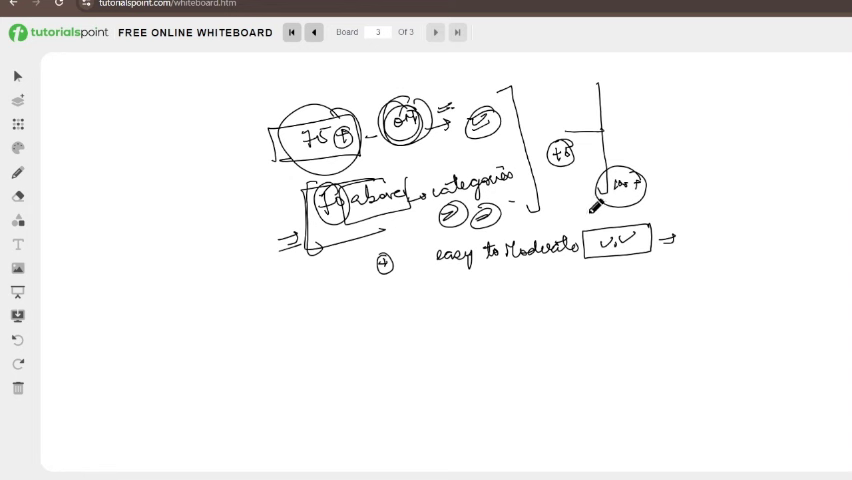
{"action": "mouse_move", "coordinate": [677, 199]}
{"action": "left_mouse_down"}
{"action": "mouse_move", "coordinate": [682, 204]}
{"action": "mouse_move", "coordinate": [660, 204]}
{"action": "mouse_move", "coordinate": [690, 200]}
{"action": "left_mouse_up"}
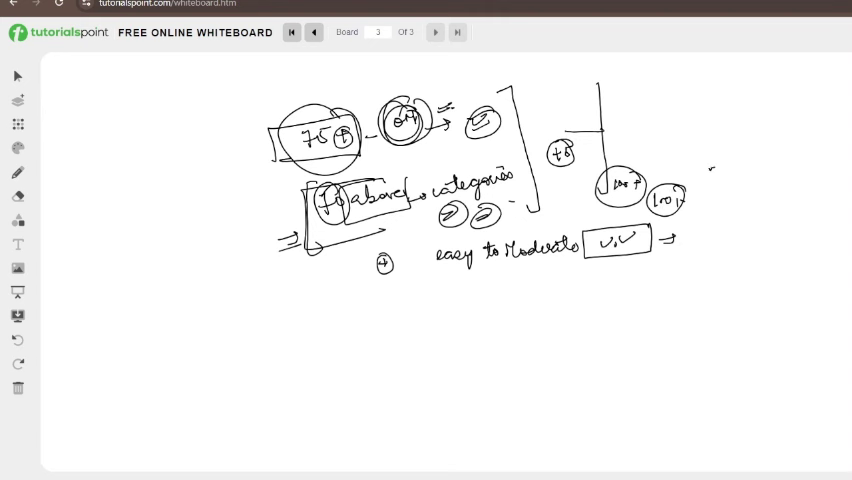
{"action": "mouse_move", "coordinate": [706, 168]}
{"action": "left_mouse_down"}
{"action": "mouse_move", "coordinate": [712, 178]}
{"action": "mouse_move", "coordinate": [732, 172]}
{"action": "mouse_move", "coordinate": [740, 182]}
{"action": "left_mouse_up"}
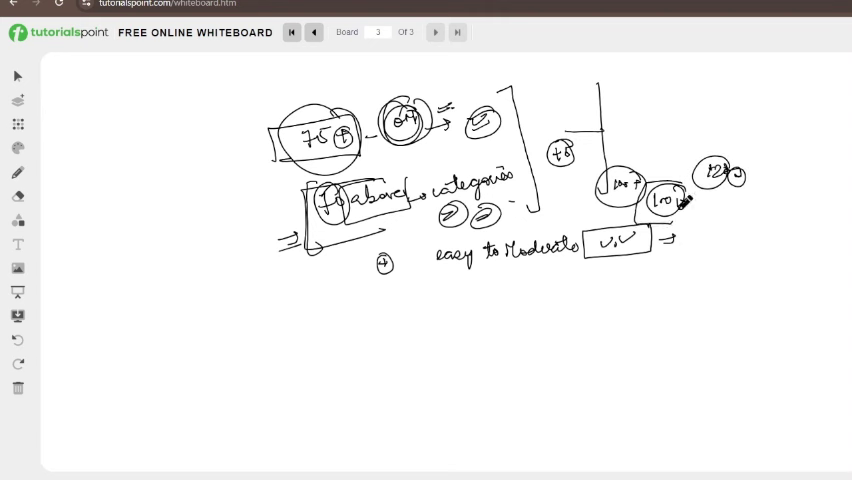
{"action": "left_click_drag", "start_coordinate": [684, 185], "coordinate": [683, 210]}
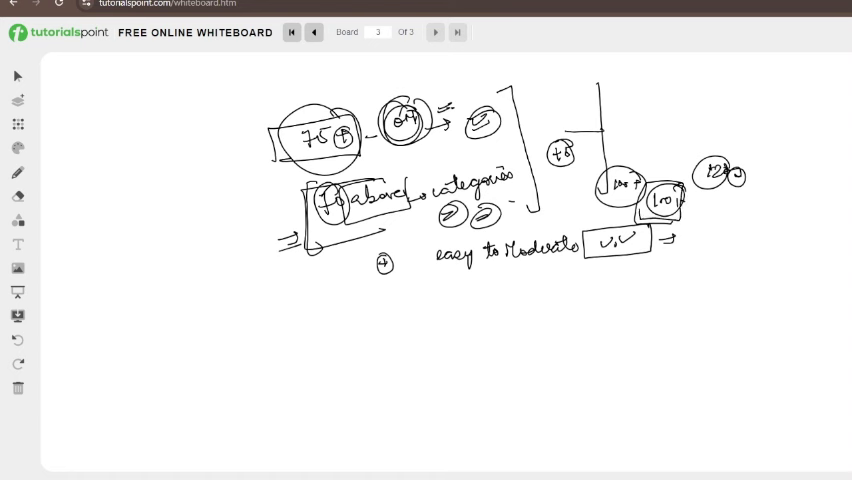
{"action": "mouse_move", "coordinate": [640, 215]}
{"action": "left_mouse_down"}
{"action": "mouse_move", "coordinate": [682, 186]}
{"action": "mouse_move", "coordinate": [691, 208]}
{"action": "mouse_move", "coordinate": [732, 200]}
{"action": "mouse_move", "coordinate": [720, 225]}
{"action": "mouse_move", "coordinate": [692, 246]}
{"action": "left_mouse_up"}
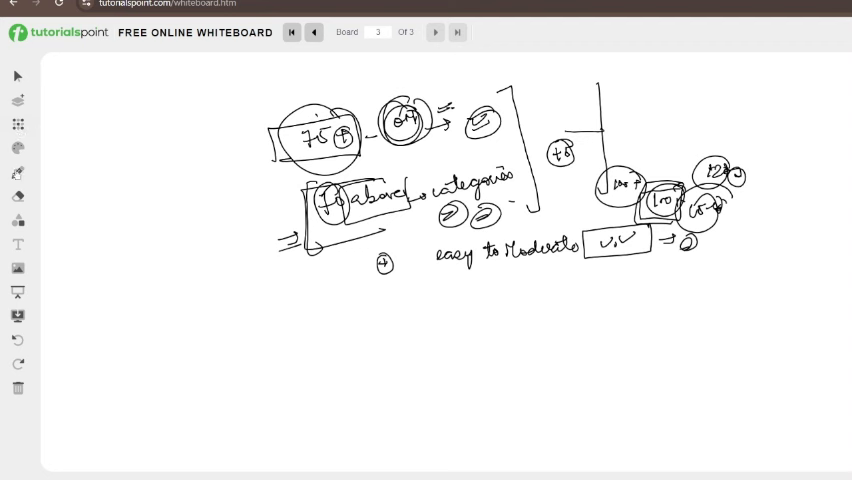
Switch to a red pen, bracket the 75 and categories groups, and underline everything.
{"action": "left_click", "coordinate": [17, 100]}
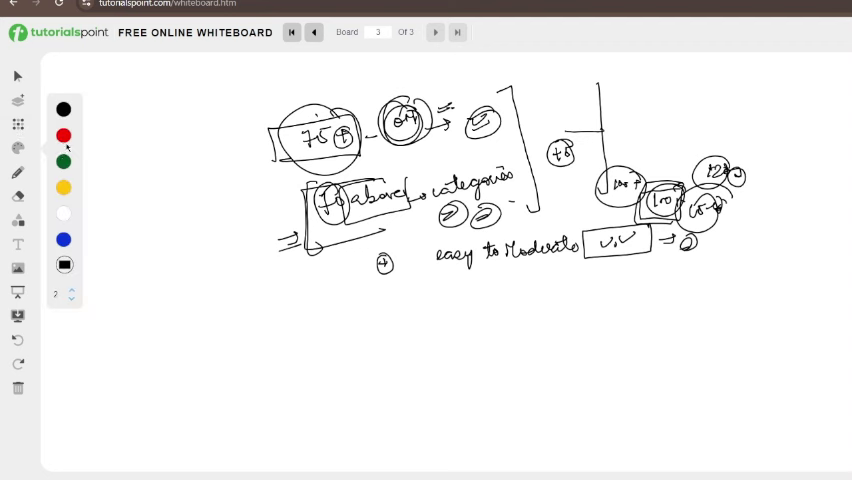
{"action": "mouse_move", "coordinate": [276, 115]}
{"action": "left_mouse_down"}
{"action": "mouse_move", "coordinate": [262, 117]}
{"action": "mouse_move", "coordinate": [258, 170]}
{"action": "mouse_move", "coordinate": [268, 172]}
{"action": "left_mouse_up"}
{"action": "mouse_move", "coordinate": [232, 146]}
{"action": "left_mouse_down"}
{"action": "mouse_move", "coordinate": [236, 160]}
{"action": "mouse_move", "coordinate": [268, 176]}
{"action": "left_mouse_up"}
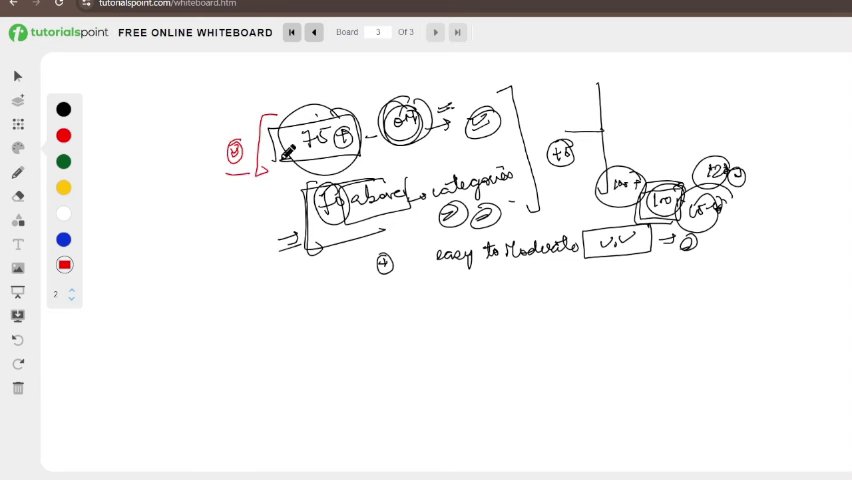
{"action": "left_click_drag", "start_coordinate": [224, 130], "coordinate": [262, 122]}
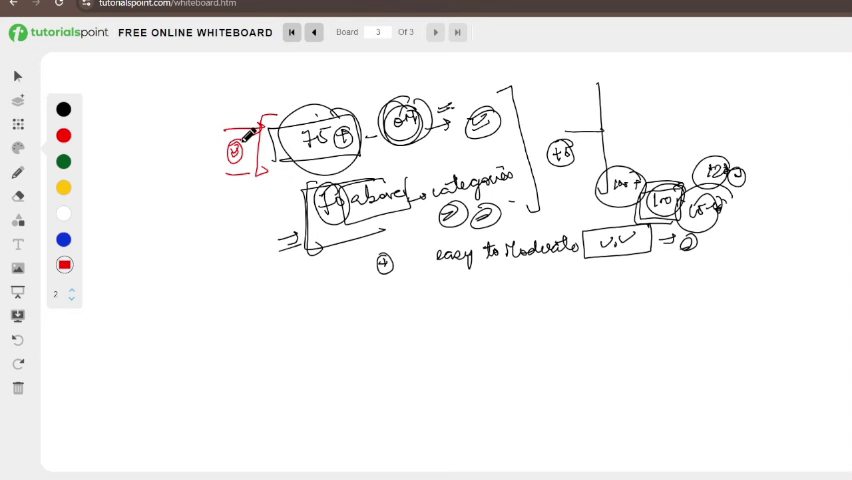
{"action": "mouse_move", "coordinate": [310, 185]}
{"action": "left_mouse_down"}
{"action": "mouse_move", "coordinate": [297, 305]}
{"action": "mouse_move", "coordinate": [313, 298]}
{"action": "left_mouse_up"}
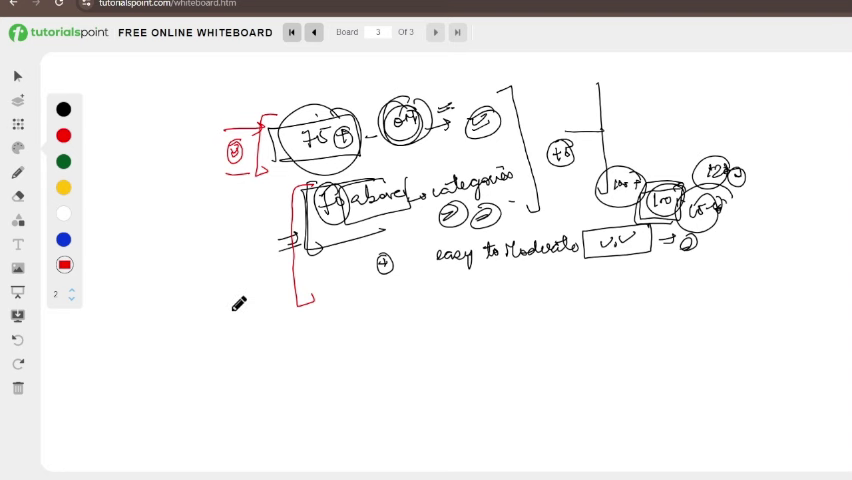
{"action": "left_click_drag", "start_coordinate": [215, 310], "coordinate": [653, 318]}
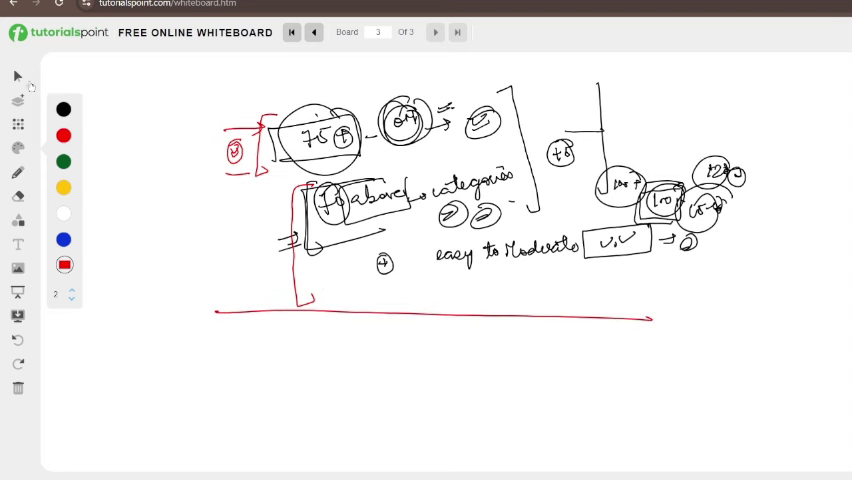
On a new board 4, write red 'Difficult → Questions' and 'easy → ↑' lines.
{"action": "left_click", "coordinate": [18, 100]}
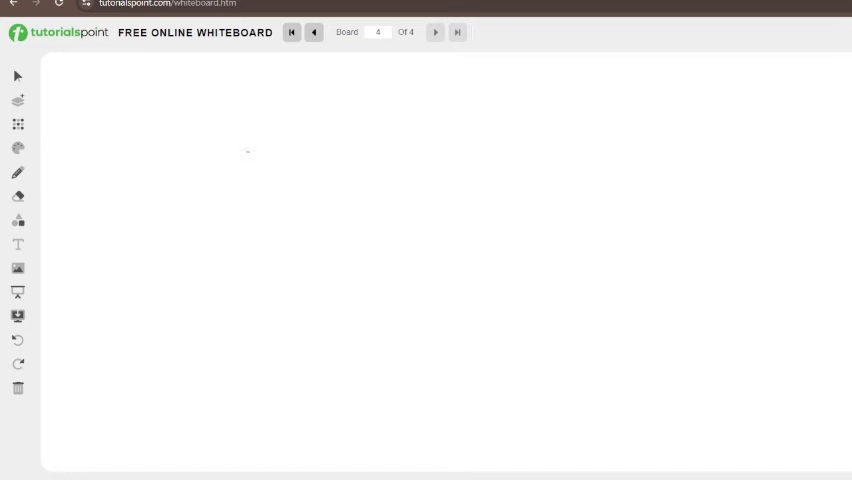
{"action": "left_click_drag", "start_coordinate": [247, 148], "coordinate": [248, 166]}
{"action": "mouse_move", "coordinate": [247, 147]}
{"action": "left_mouse_down"}
{"action": "mouse_move", "coordinate": [249, 167]}
{"action": "mouse_move", "coordinate": [260, 166]}
{"action": "left_mouse_up"}
{"action": "mouse_move", "coordinate": [268, 148]}
{"action": "left_mouse_down"}
{"action": "mouse_move", "coordinate": [268, 170]}
{"action": "mouse_move", "coordinate": [284, 172]}
{"action": "mouse_move", "coordinate": [328, 158]}
{"action": "mouse_move", "coordinate": [415, 162]}
{"action": "mouse_move", "coordinate": [495, 150]}
{"action": "mouse_move", "coordinate": [480, 136]}
{"action": "mouse_move", "coordinate": [568, 144]}
{"action": "left_mouse_up"}
{"action": "left_click_drag", "start_coordinate": [250, 200], "coordinate": [278, 202]}
{"action": "mouse_move", "coordinate": [280, 196]}
{"action": "left_mouse_down"}
{"action": "mouse_move", "coordinate": [296, 218]}
{"action": "mouse_move", "coordinate": [378, 182]}
{"action": "mouse_move", "coordinate": [412, 204]}
{"action": "left_mouse_up"}
{"action": "left_click_drag", "start_coordinate": [360, 211], "coordinate": [414, 209]}
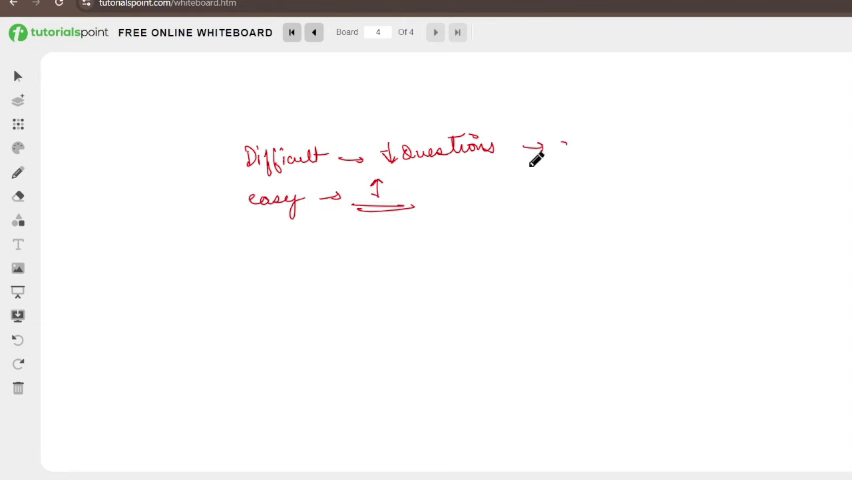
Bracket both red lines and write a boxed 'Keywords' to their right.
{"action": "left_click_drag", "start_coordinate": [508, 120], "coordinate": [506, 192]}
{"action": "left_click_drag", "start_coordinate": [238, 130], "coordinate": [232, 214]}
{"action": "mouse_move", "coordinate": [528, 170]}
{"action": "left_mouse_down"}
{"action": "mouse_move", "coordinate": [536, 190]}
{"action": "mouse_move", "coordinate": [566, 192]}
{"action": "mouse_move", "coordinate": [572, 204]}
{"action": "left_mouse_up"}
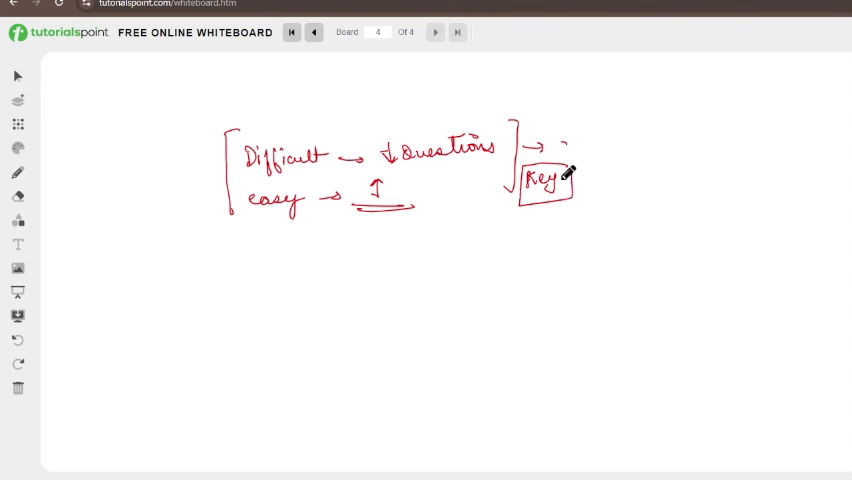
{"action": "mouse_move", "coordinate": [560, 175]}
{"action": "left_mouse_down"}
{"action": "mouse_move", "coordinate": [575, 185]}
{"action": "mouse_move", "coordinate": [618, 180]}
{"action": "left_mouse_up"}
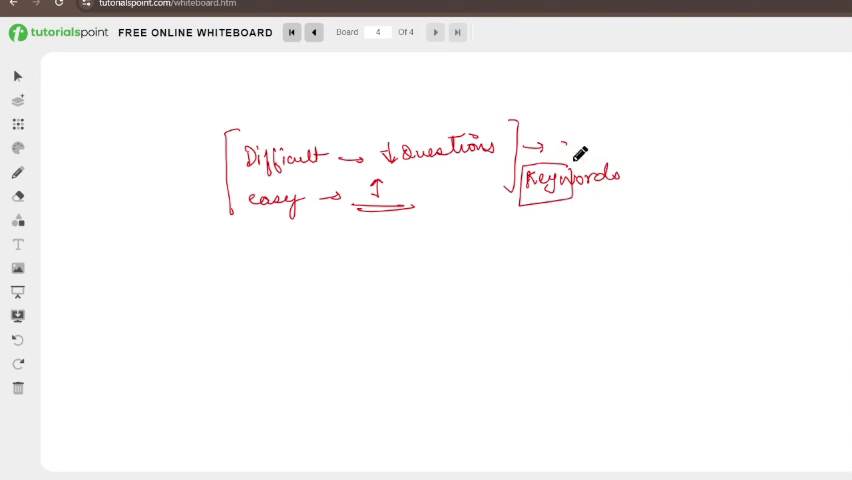
{"action": "mouse_move", "coordinate": [572, 158]}
{"action": "left_mouse_down"}
{"action": "mouse_move", "coordinate": [634, 160]}
{"action": "mouse_move", "coordinate": [572, 204]}
{"action": "left_mouse_up"}
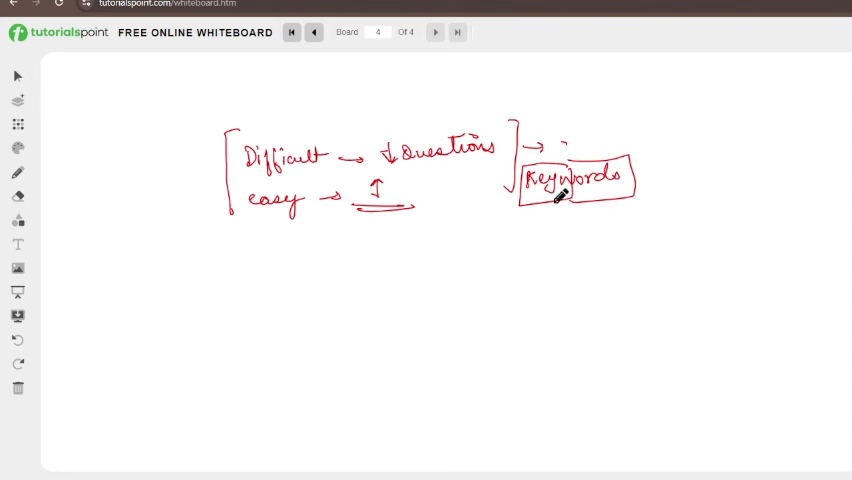
Write a circled 'not' with an arrow below, and draw an outer box around 'Keywords'.
{"action": "left_click", "coordinate": [422, 262]}
{"action": "mouse_move", "coordinate": [422, 262]}
{"action": "left_mouse_down"}
{"action": "mouse_move", "coordinate": [450, 262]}
{"action": "mouse_move", "coordinate": [470, 248]}
{"action": "mouse_move", "coordinate": [500, 258]}
{"action": "left_mouse_up"}
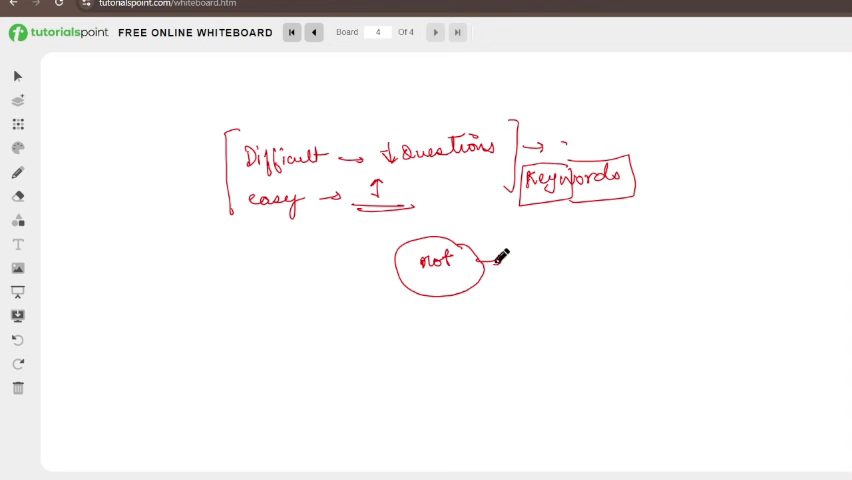
{"action": "left_click_drag", "start_coordinate": [576, 240], "coordinate": [585, 228]}
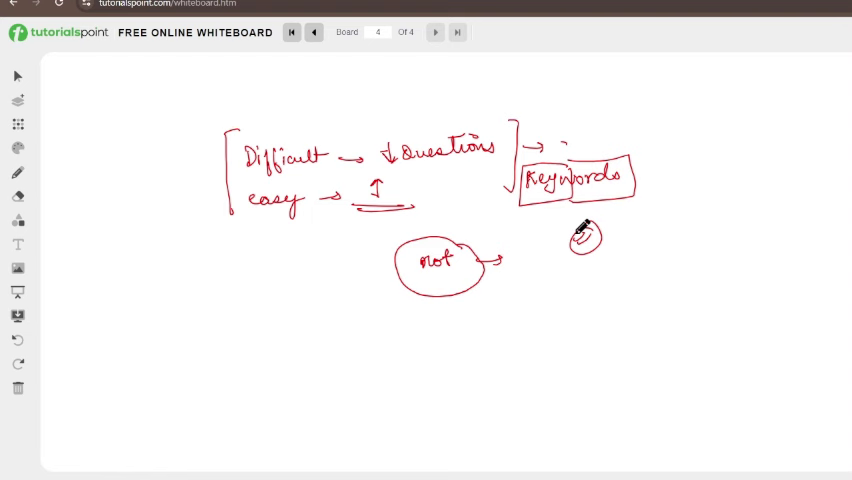
{"action": "left_click_drag", "start_coordinate": [503, 165], "coordinate": [648, 213]}
{"action": "mouse_move", "coordinate": [630, 158]}
{"action": "left_mouse_down"}
{"action": "mouse_move", "coordinate": [648, 212]}
{"action": "mouse_move", "coordinate": [672, 200]}
{"action": "left_mouse_up"}
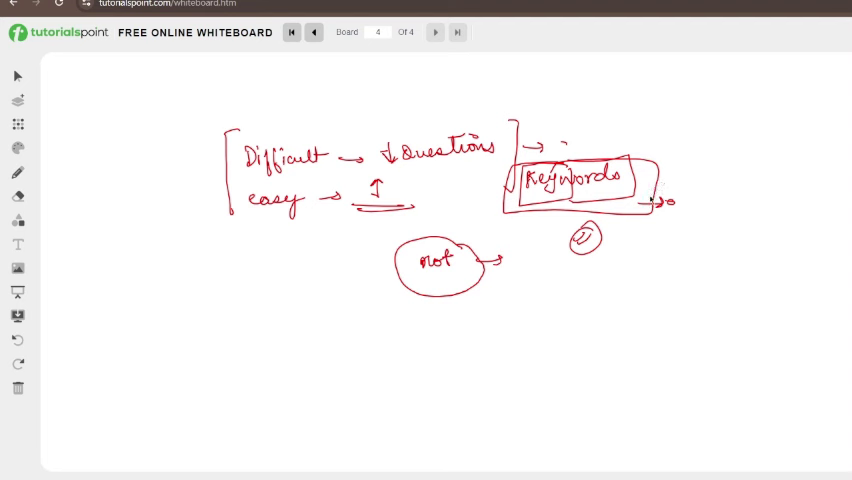